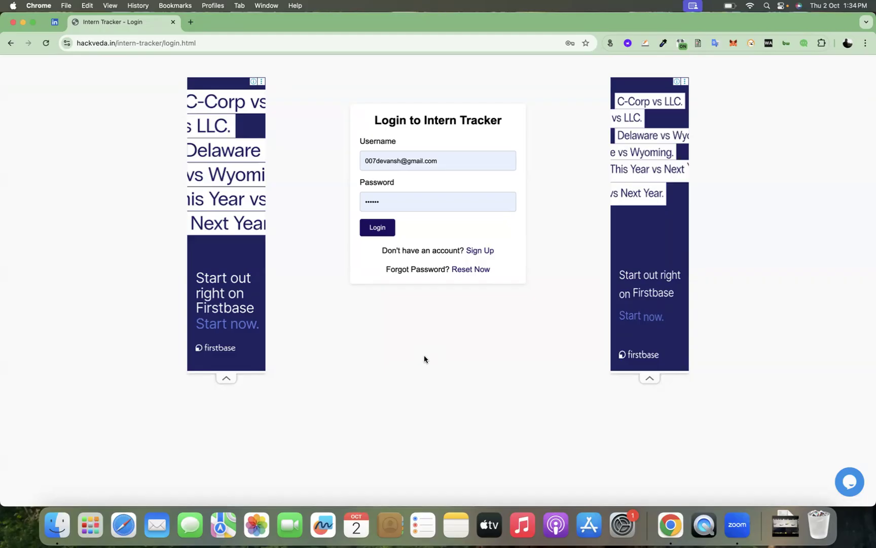
- Log in to Intern Tracker using the autofilled saved credentials
left_click(413, 230)
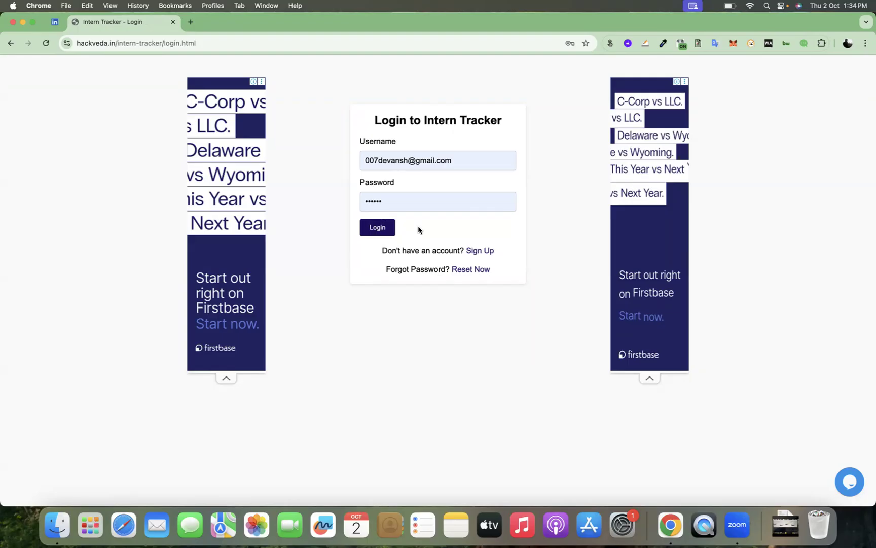
key("Return")
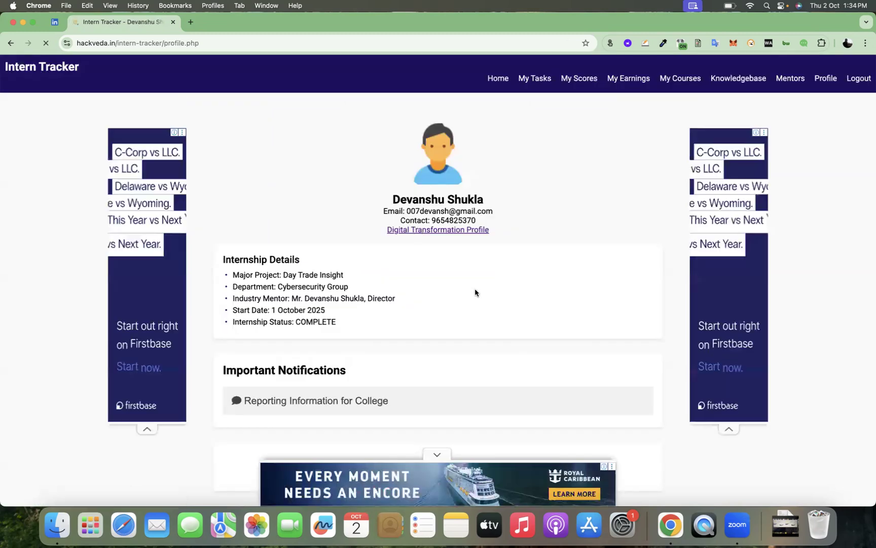
- Scroll down the profile page to the Start Earning heading and highlight it
scroll(475, 293, "down", 4)
scroll(474, 292, "down", 2)
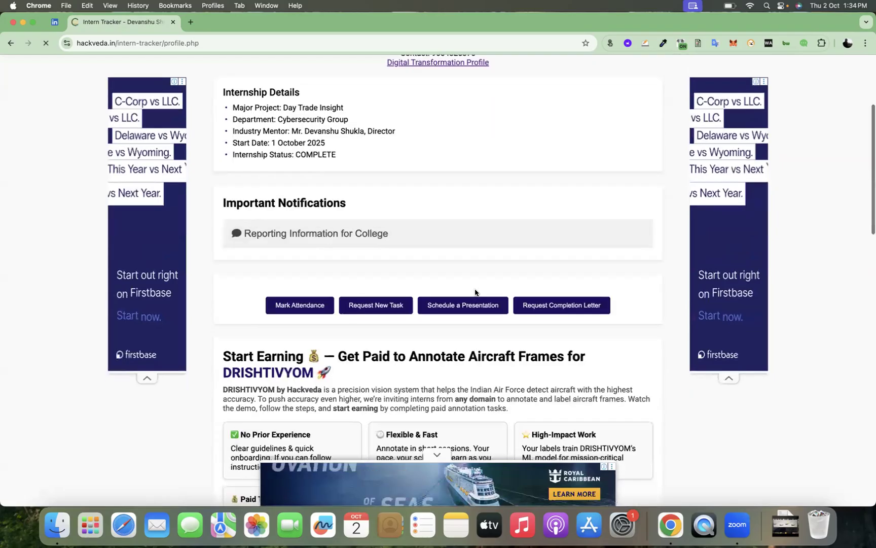
scroll(475, 288, "down", 3)
scroll(242, 254, "down", 1)
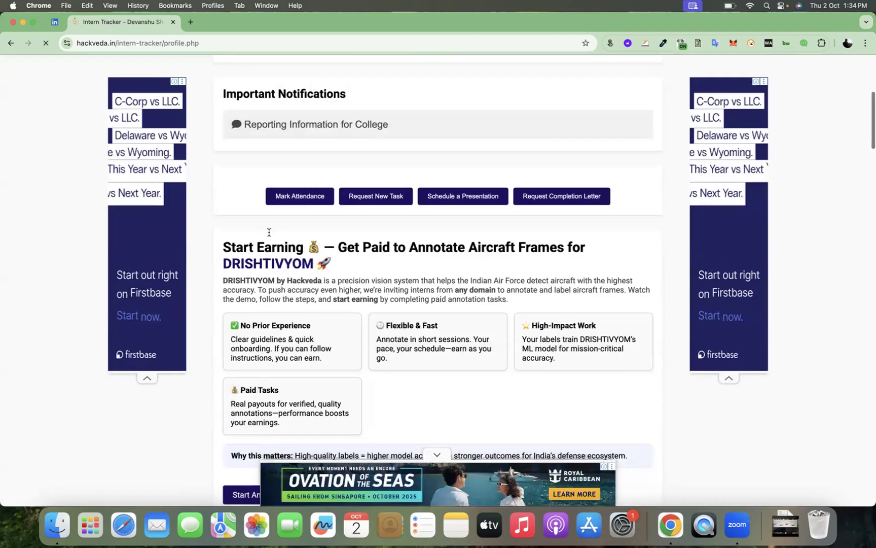
scroll(277, 208, "down", 2)
left_click_drag(313, 206, 223, 208)
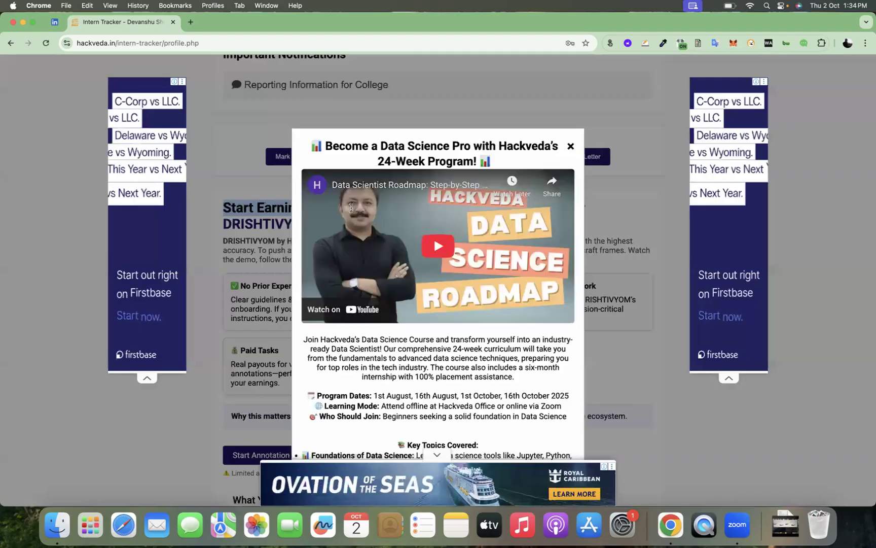
- Dismiss the Data Science course popup and scroll to the DRISHTIVYOM annotation offer
left_click(599, 211)
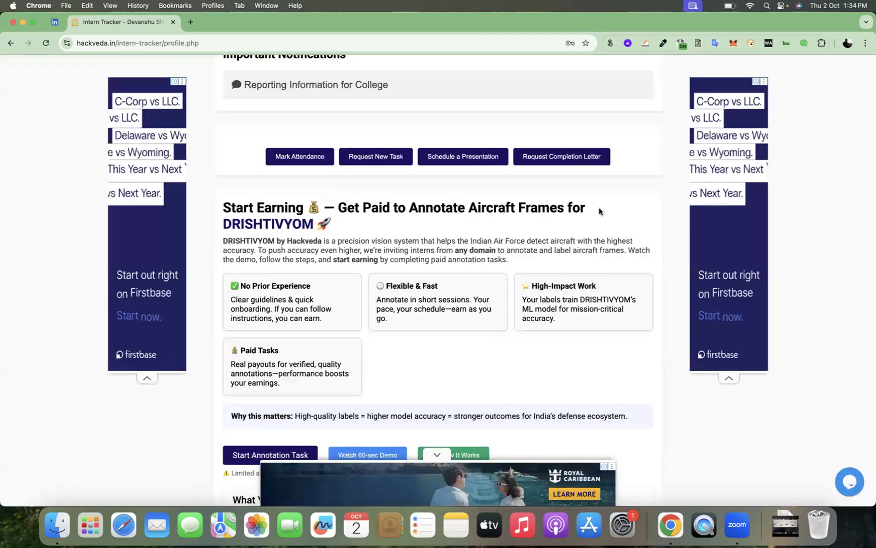
scroll(366, 127, "down", 2)
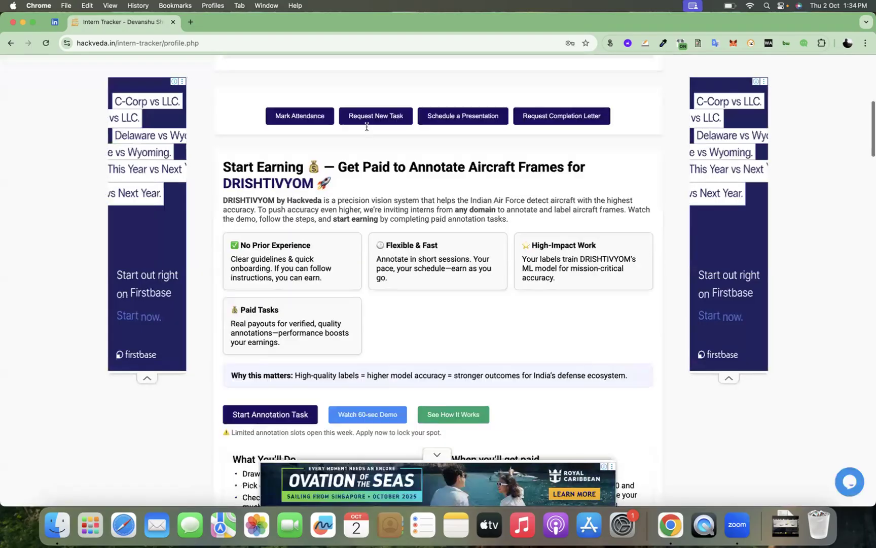
scroll(304, 147, "down", 2)
double_click(264, 145)
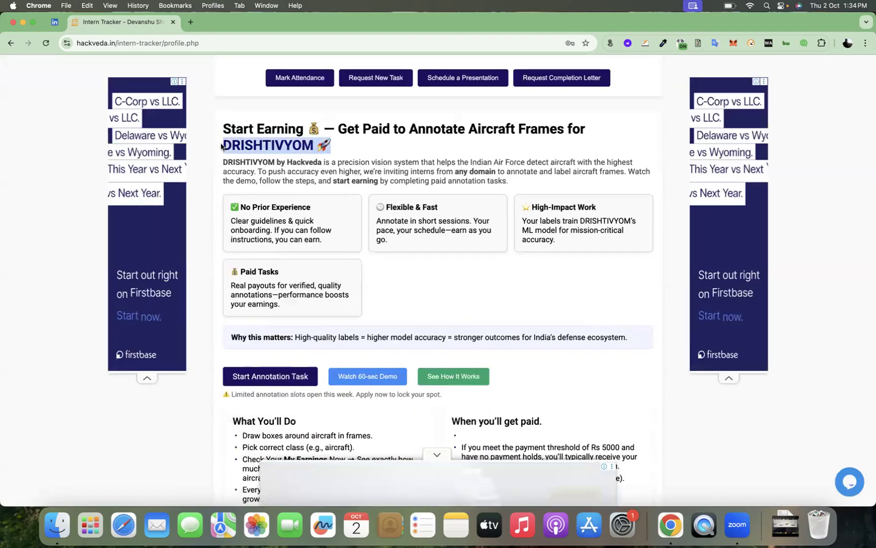
left_click(388, 153)
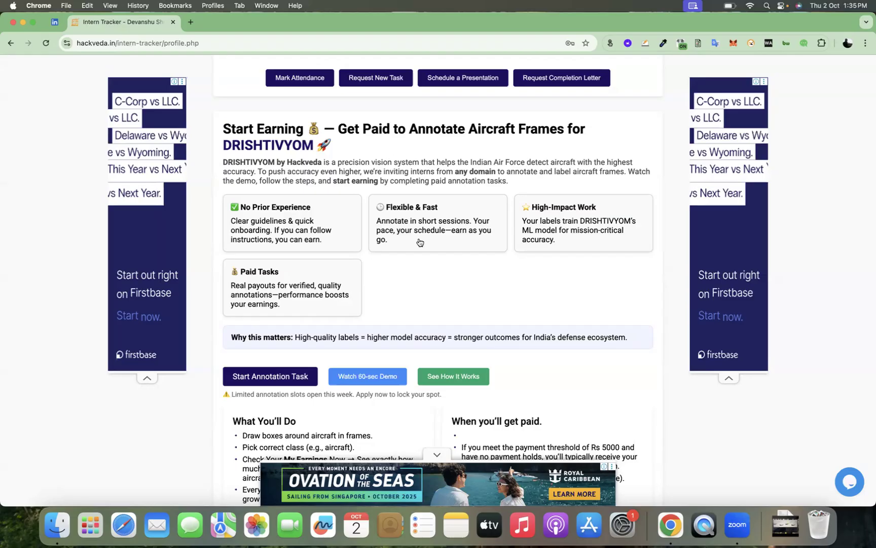
scroll(329, 128, "down", 4)
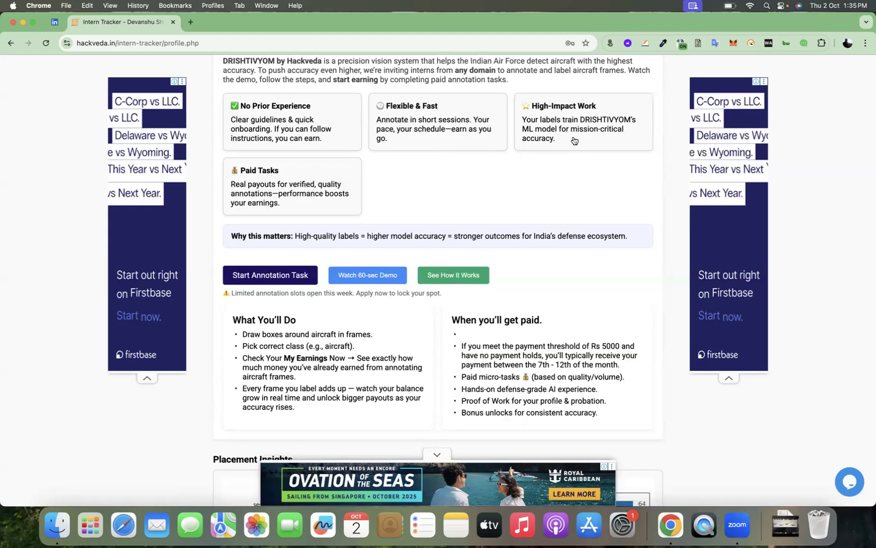
scroll(282, 180, "down", 1)
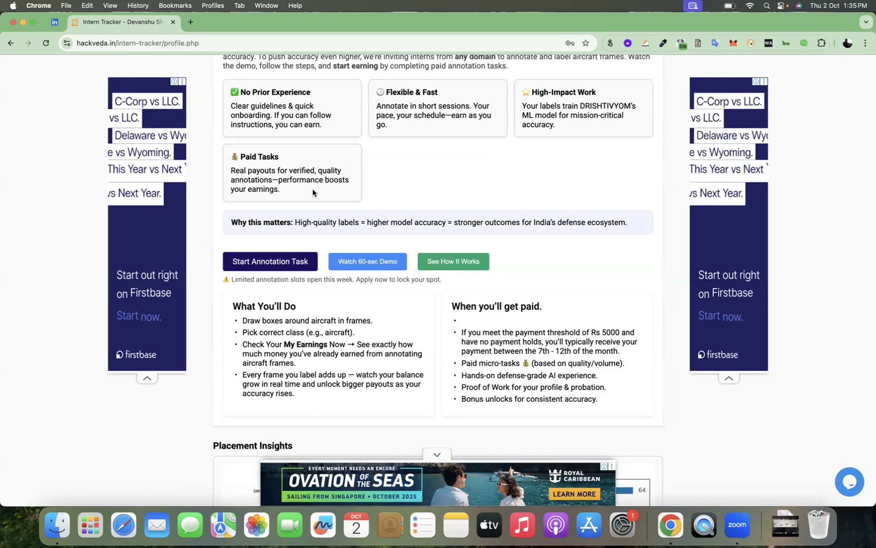
scroll(280, 203, "down", 3)
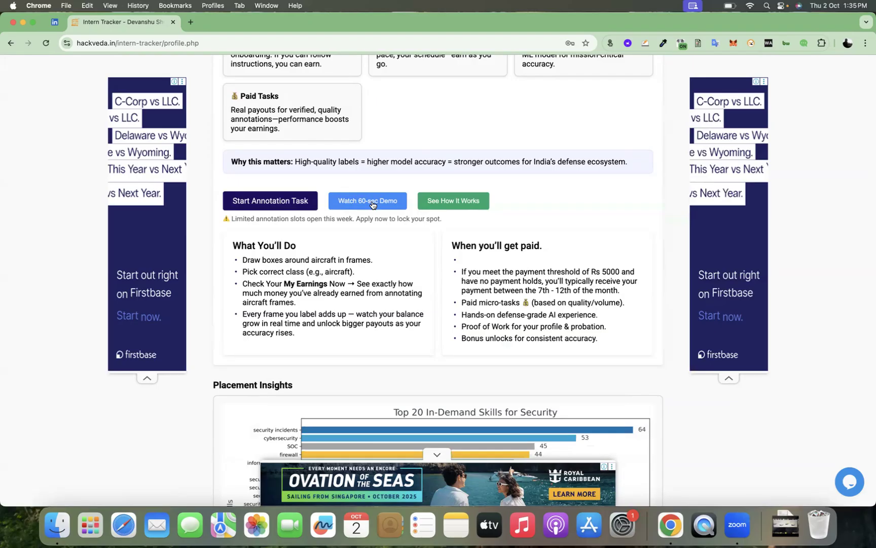
left_click(445, 202)
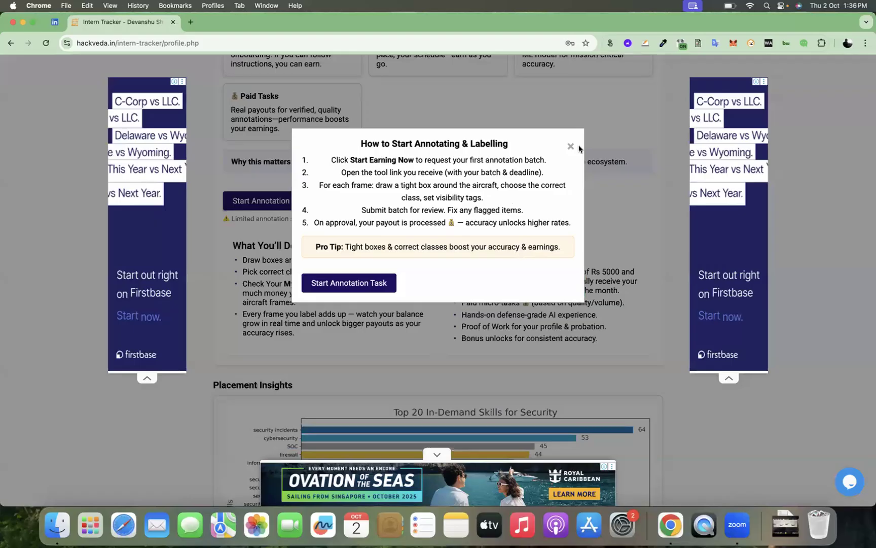
left_click(267, 205)
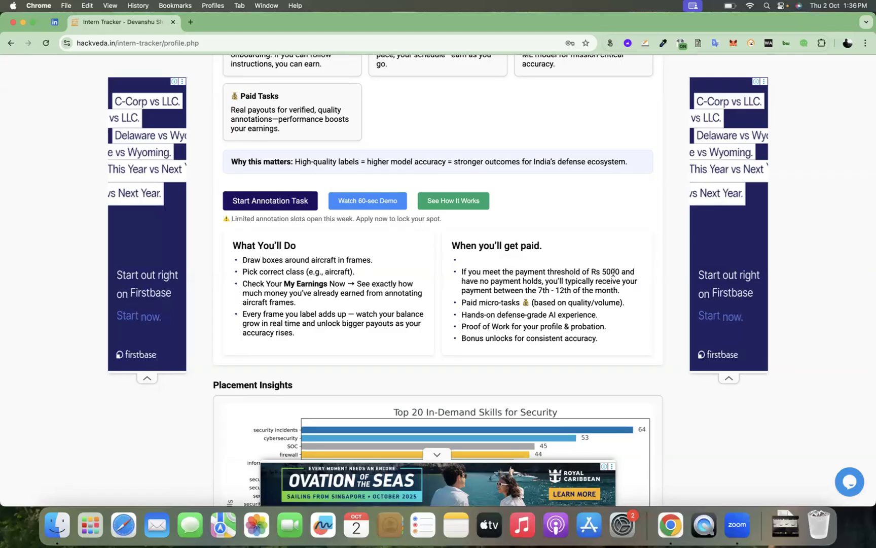
- Highlight the payment conditions: Rs 5000 threshold, no payment holds, 7th - 12th payment window
left_click_drag(461, 272, 620, 272)
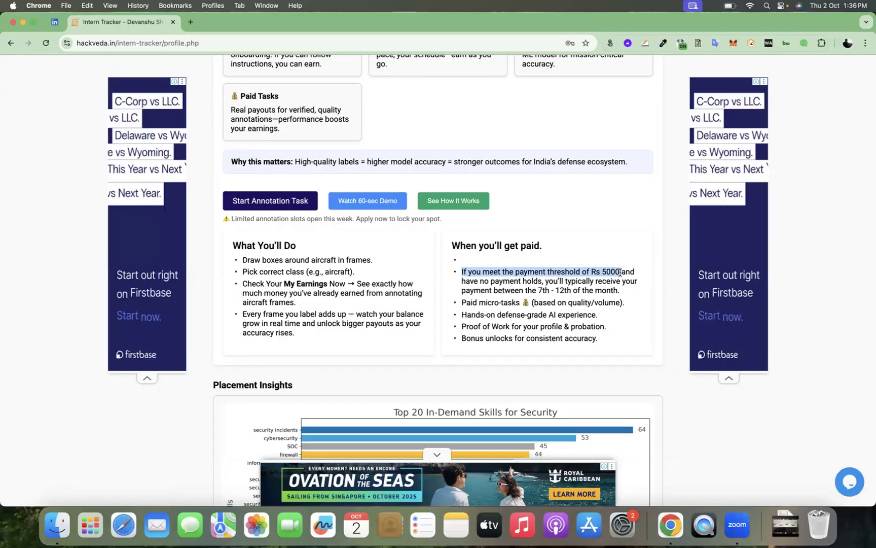
left_click(493, 281)
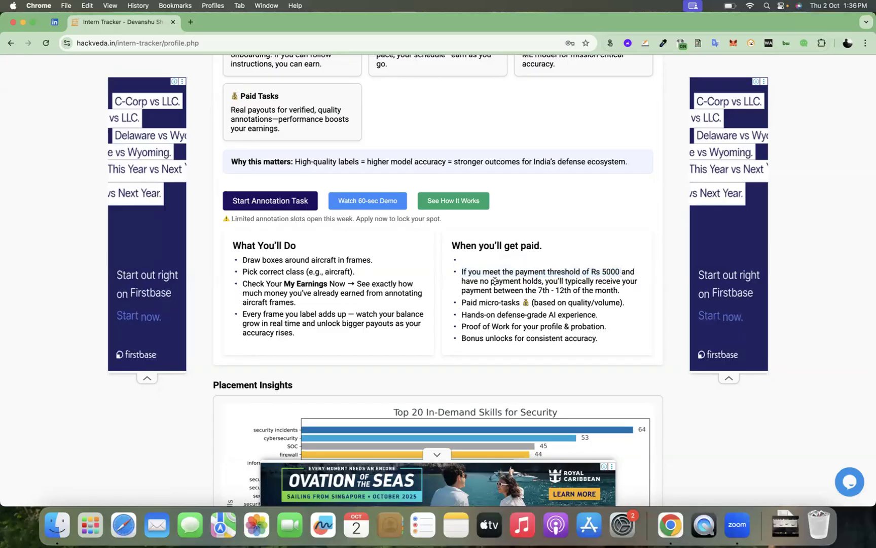
left_click_drag(461, 281, 495, 281)
left_click(550, 281, "shift")
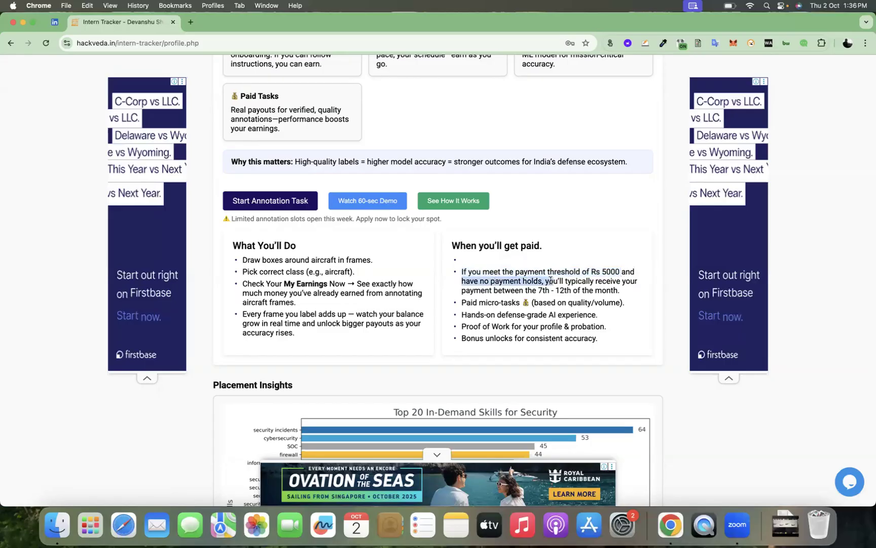
left_click(546, 281)
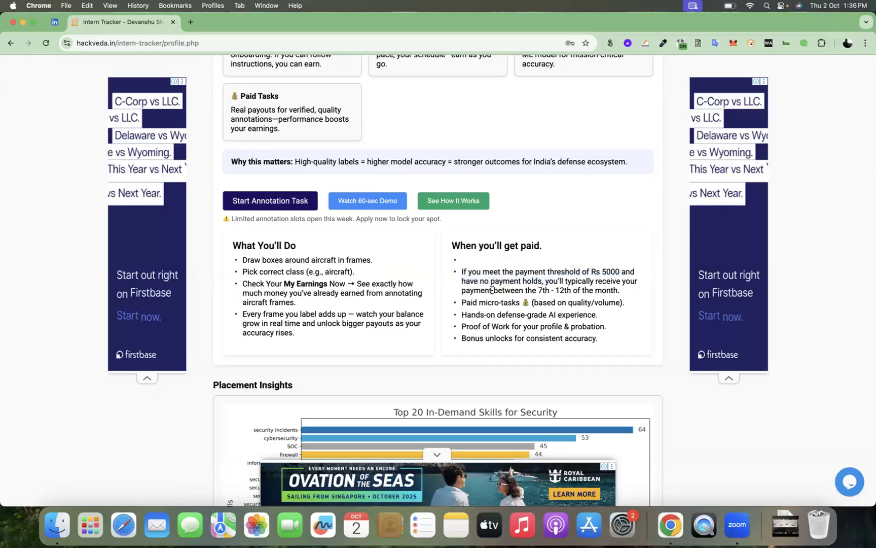
left_click(573, 290)
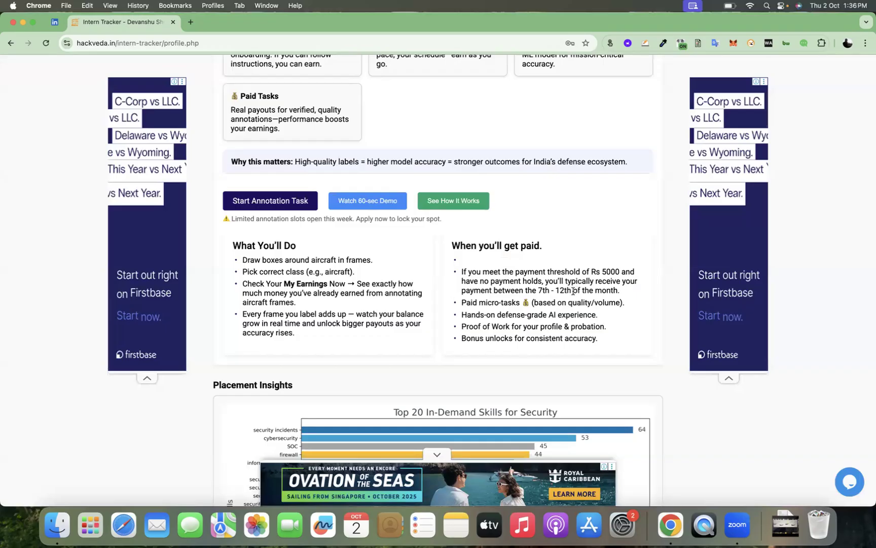
left_click(537, 290, "shift")
- Play the DRISHTIVYOM sample run tutorial video full screen, then exit full screen
scroll(355, 246, "up", 2)
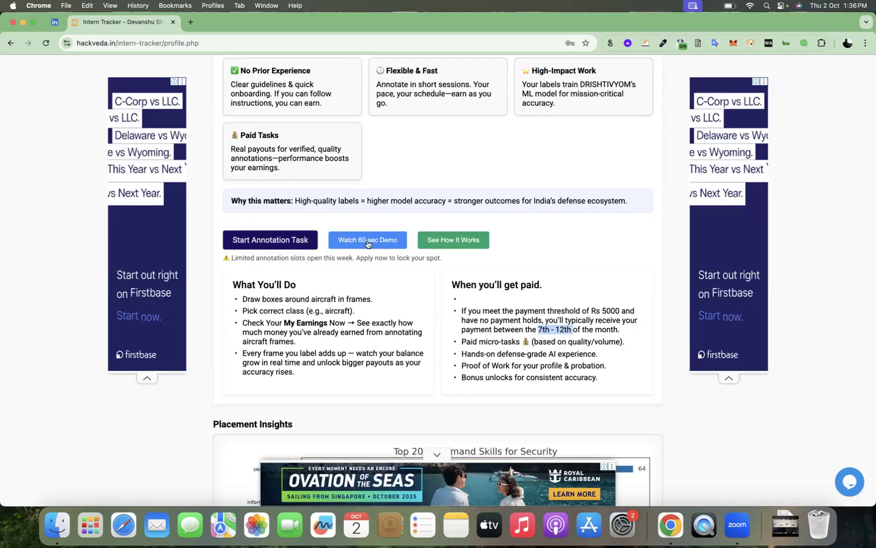
left_click(433, 233)
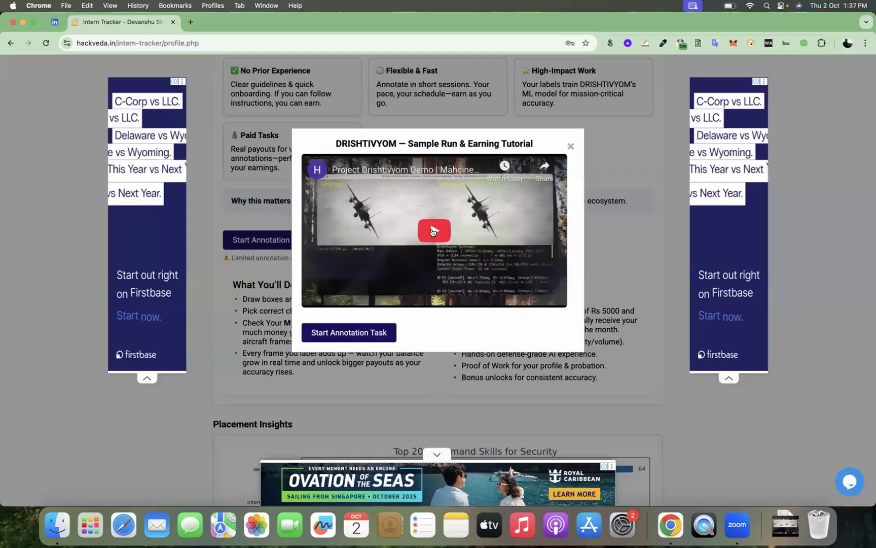
left_click(433, 232)
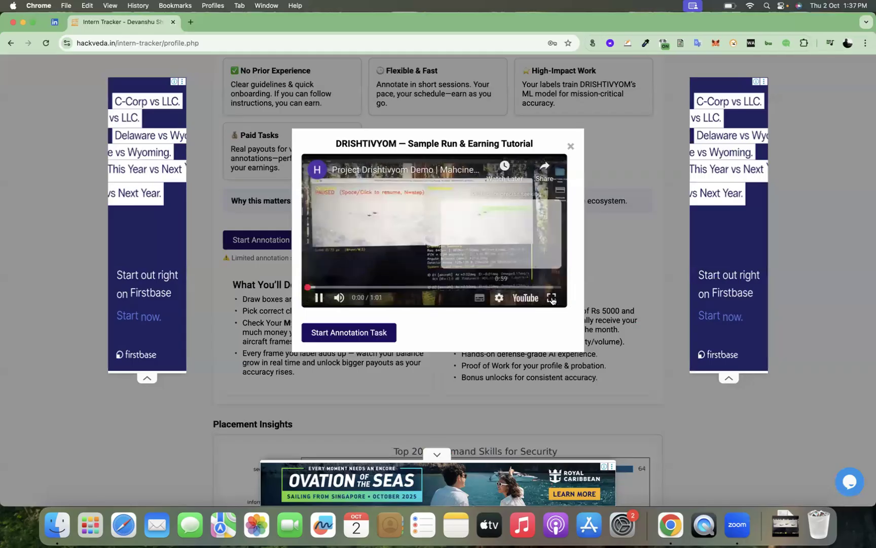
left_click(552, 298)
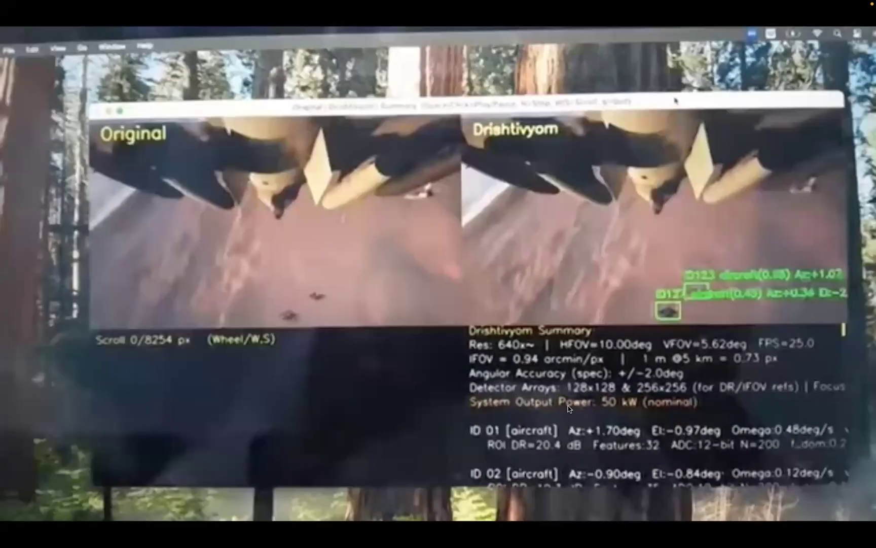
mouse_move(551, 489)
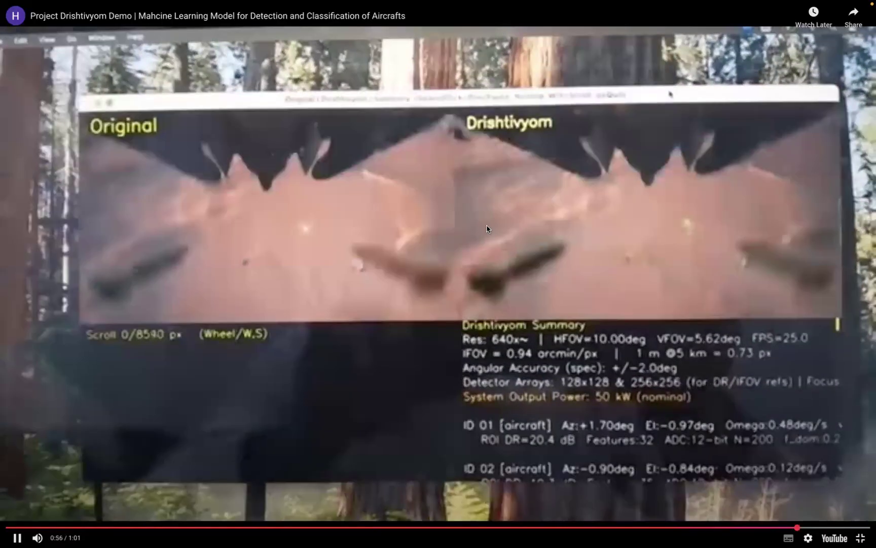
key("Escape")
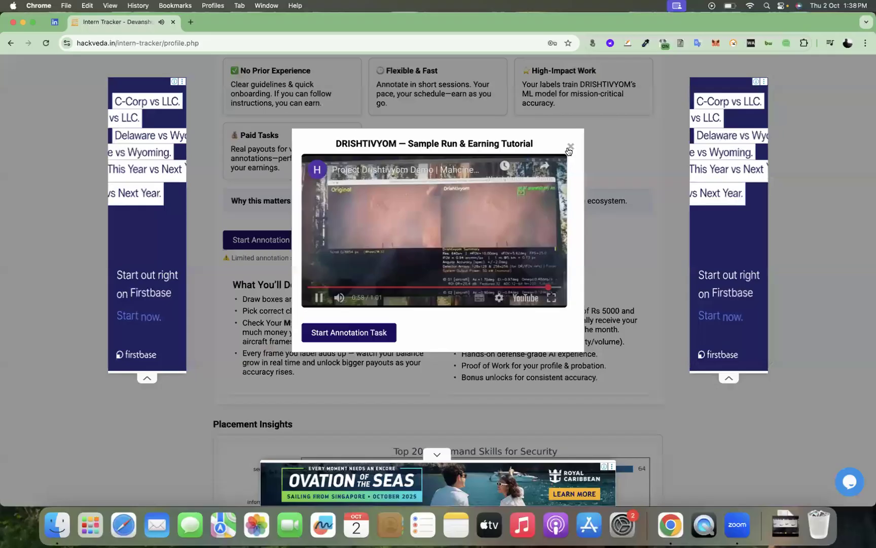
- Close the tutorial popup, start the annotation task, and dismiss the full-page ad
left_click(570, 148)
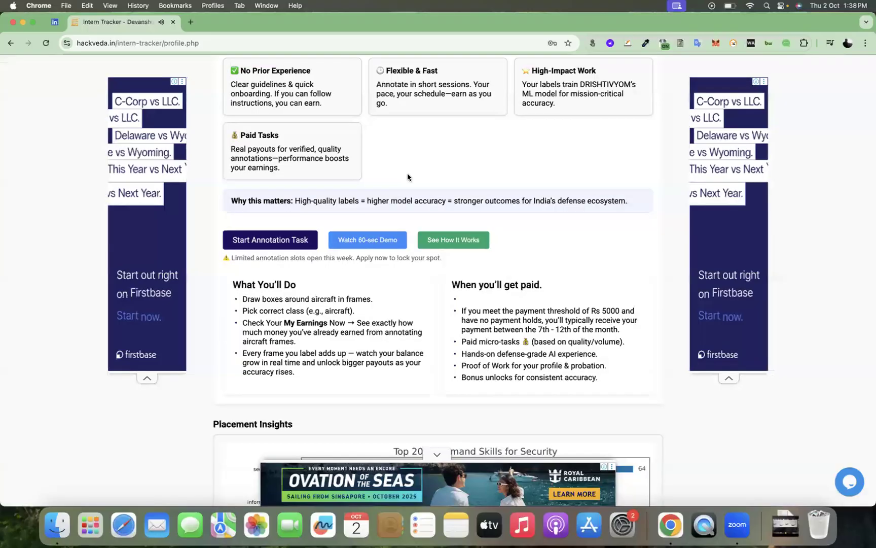
left_click(276, 241)
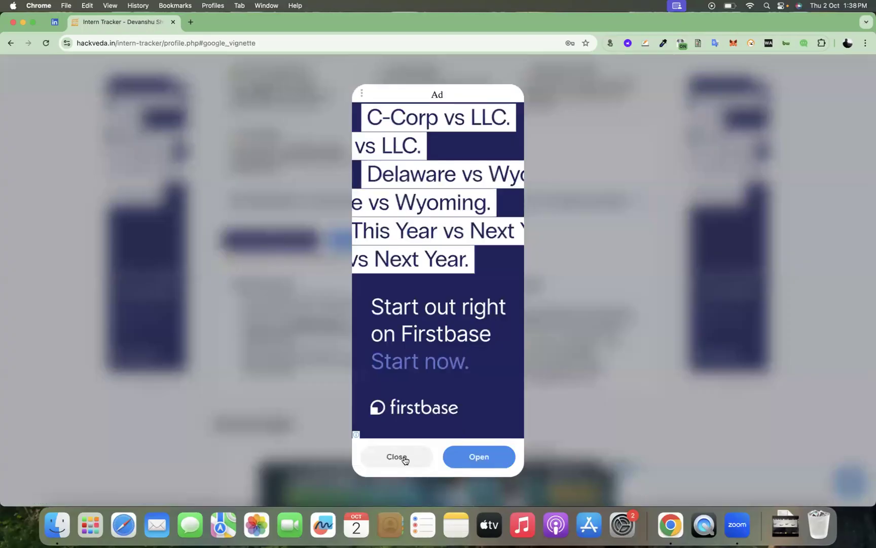
left_click(260, 243)
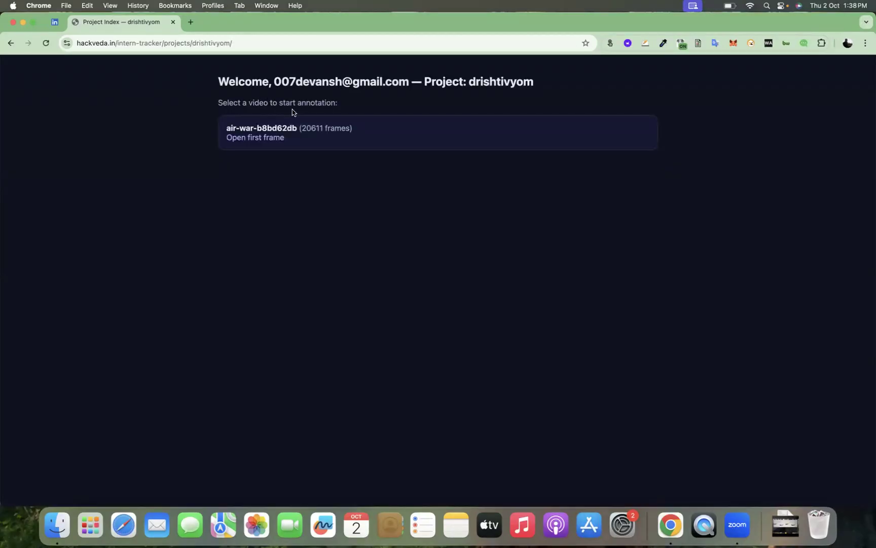
- Open the first frame of air-war-b8bd62db and check the Frame 1 / 20611 counter
left_click(271, 142)
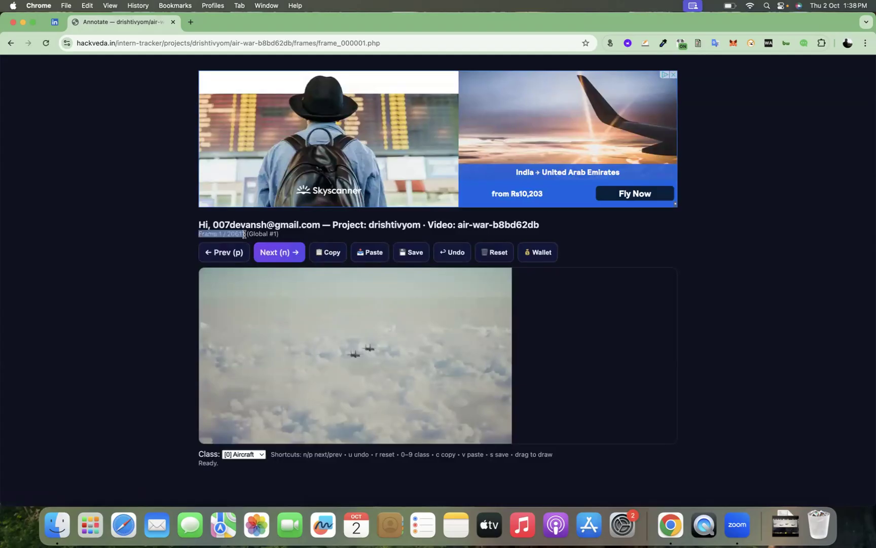
left_click_drag(245, 235, 199, 234)
left_click(294, 238)
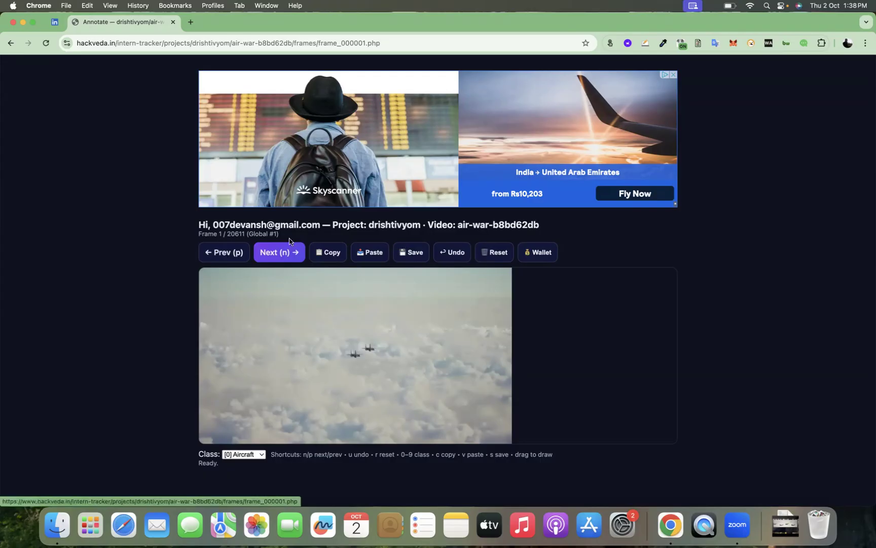
left_click(237, 255)
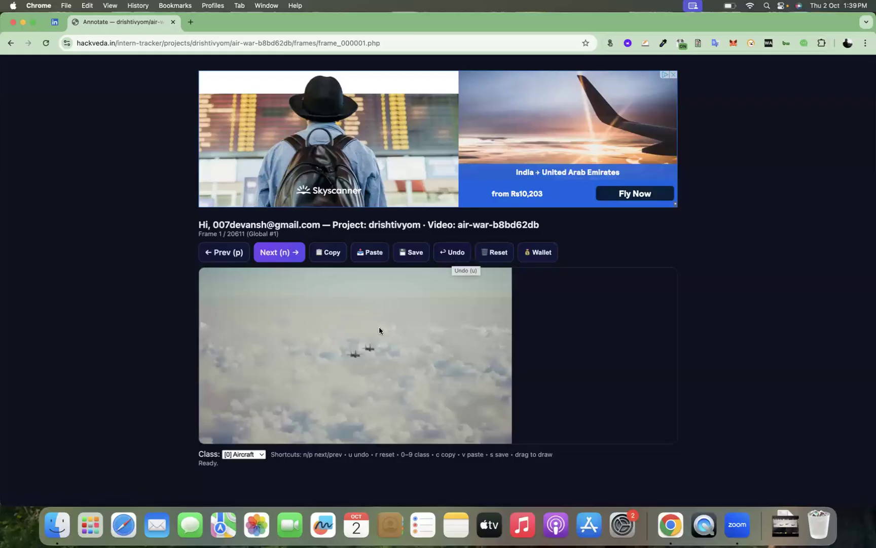
left_click_drag(395, 310, 427, 354)
key("u")
left_click(450, 258)
right_click(541, 252)
left_click(538, 256)
left_click(539, 258)
- Keep class [0] Aircraft, box the left and right aircraft, and copy both boxes
left_click(258, 456)
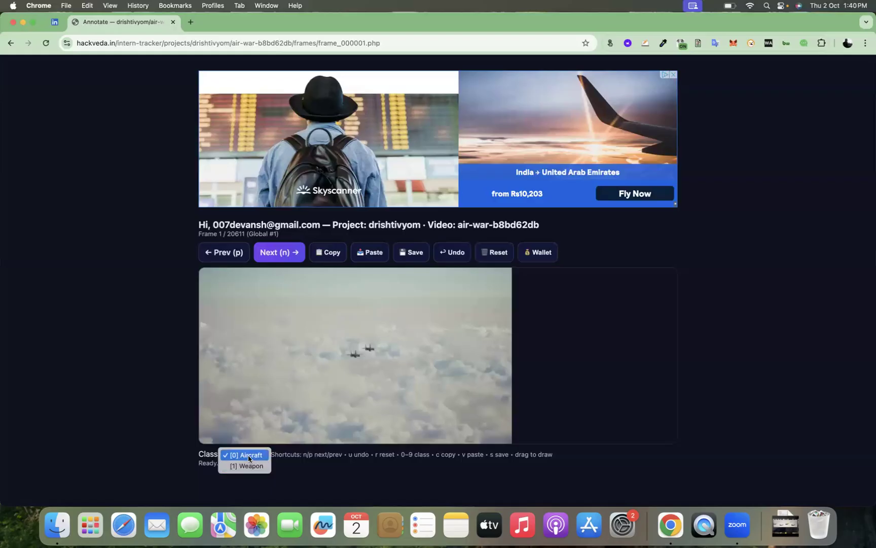
left_click(368, 346)
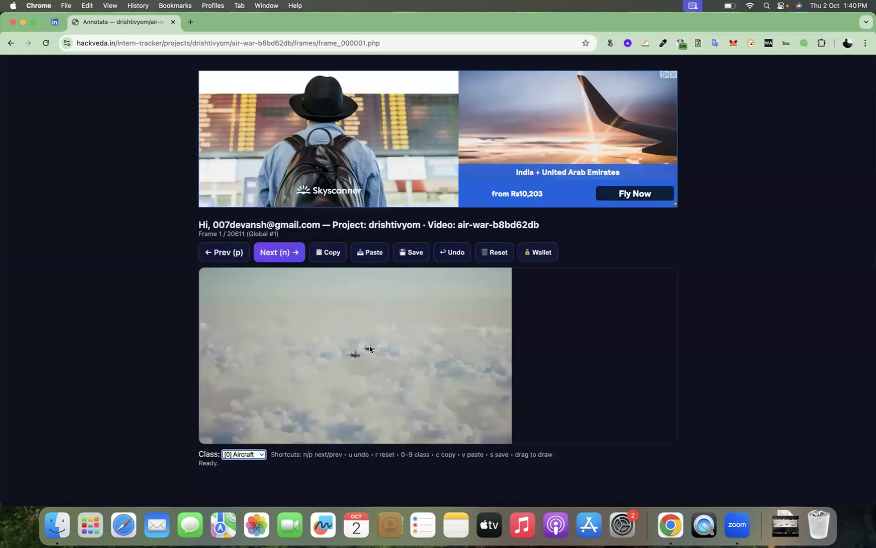
left_click(361, 360)
left_click_drag(364, 348, 345, 359)
left_click_drag(362, 345, 378, 351)
key("c")
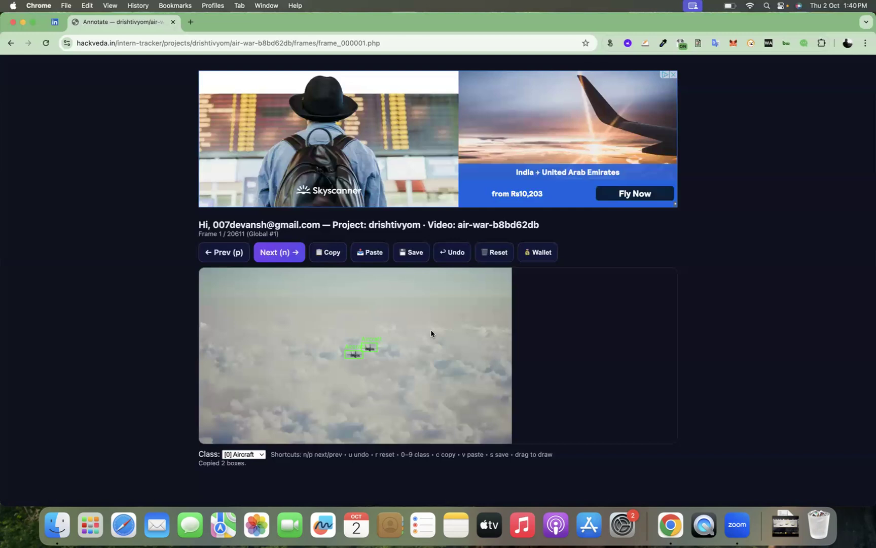
- Paste the two aircraft boxes onto frame 2, then onto frame 1 and save it
key("n")
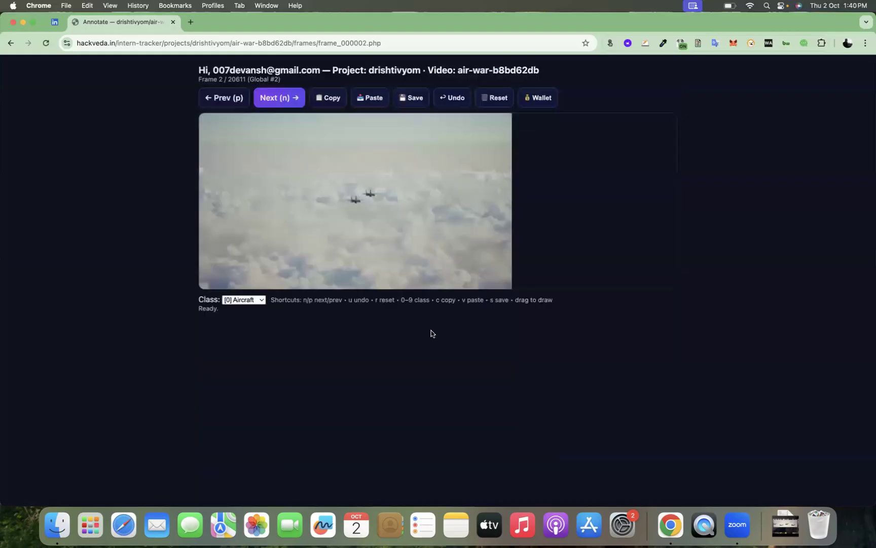
key("v")
key("p")
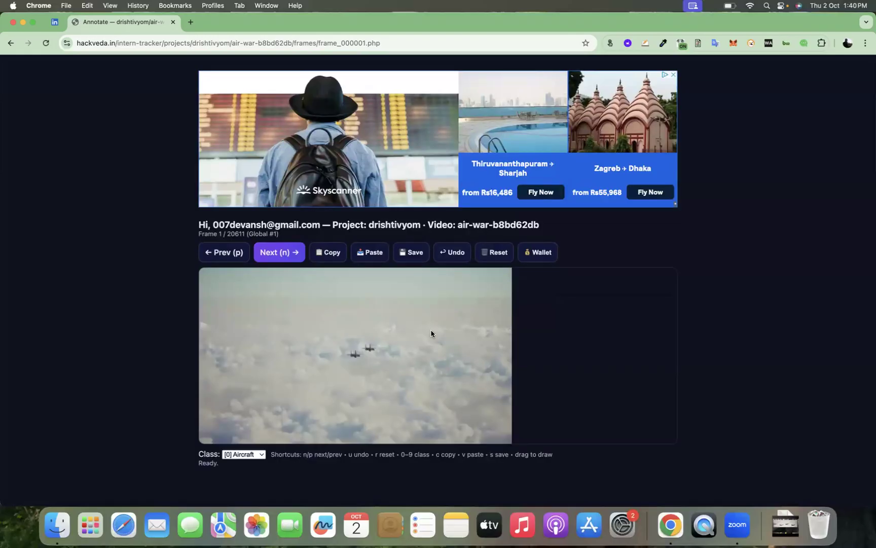
key("v")
key("s")
- Paste the aircraft boxes onto frames 2 and 3, save, and advance to frame 4
key("n")
key("v")
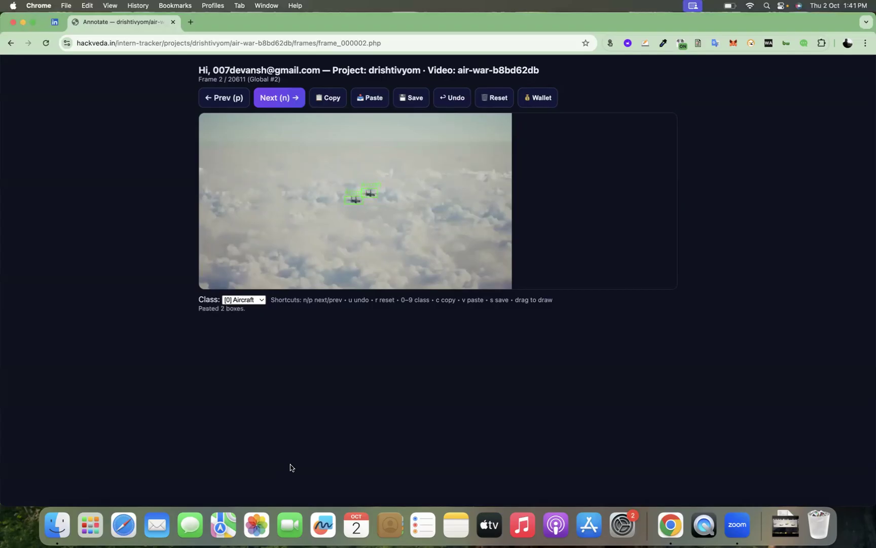
key("n")
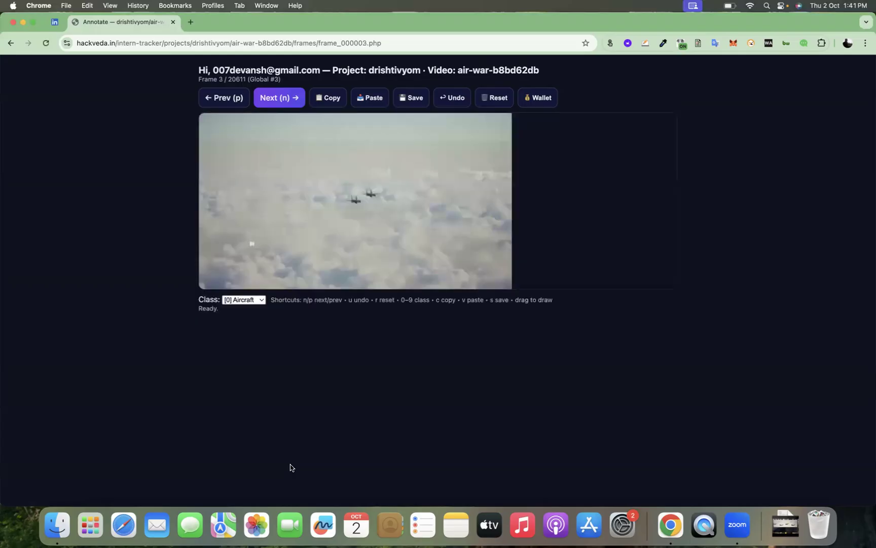
key("v")
key("s")
key("n")
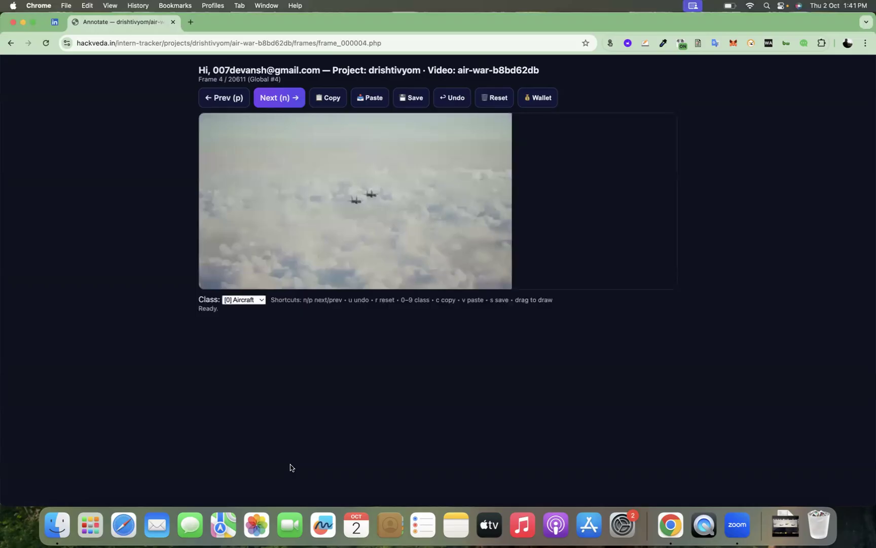
- Step back through earlier frames, paste and save the boxes on frame 4, then load frame 5
key("p")
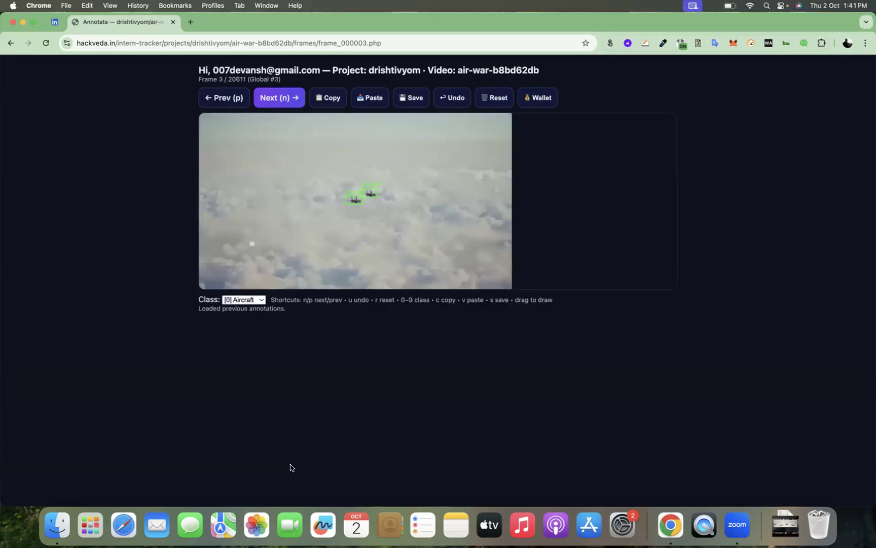
key("p")
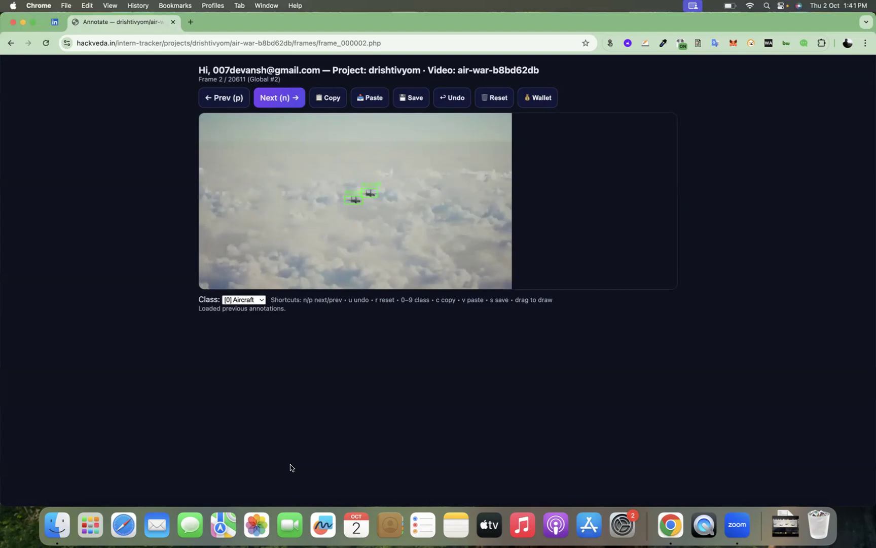
key("p")
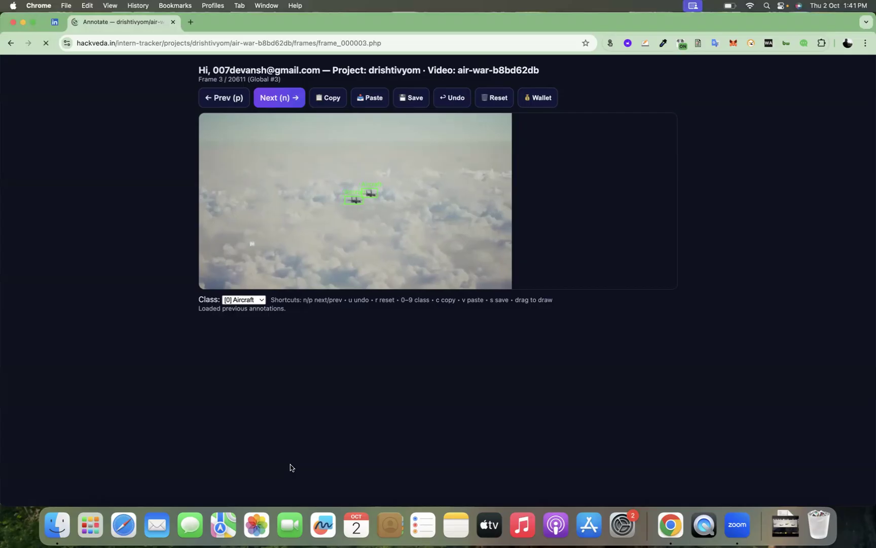
key("v")
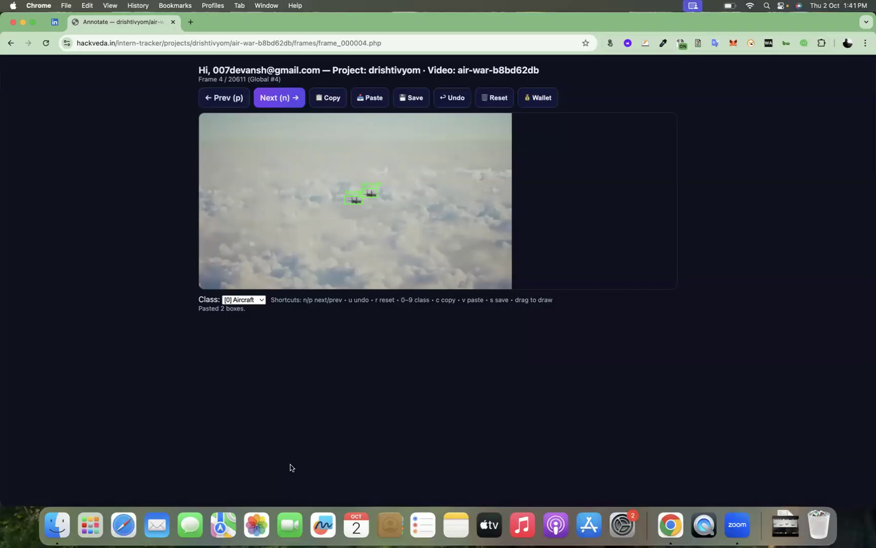
key("s")
key("n")
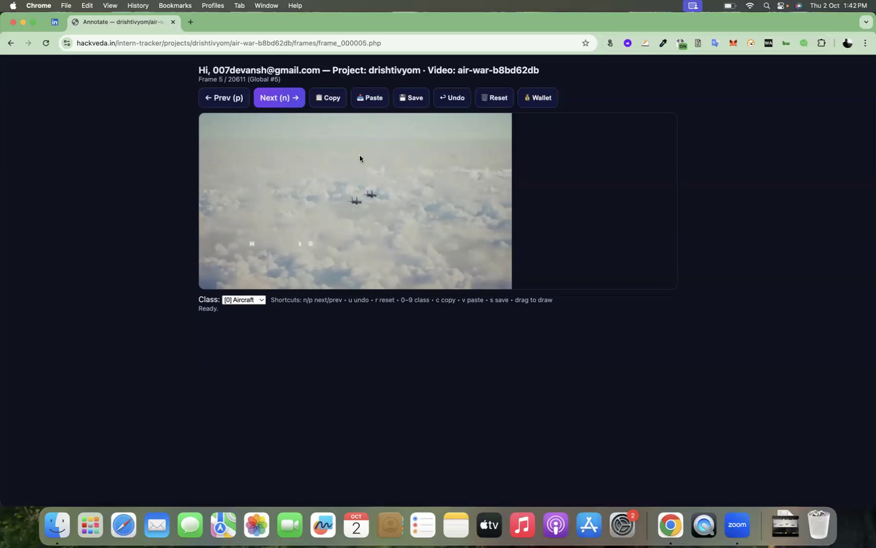
- Try the [1] Weapon class with a box near the right aircraft, then undo it
left_click(243, 300)
key("Down")
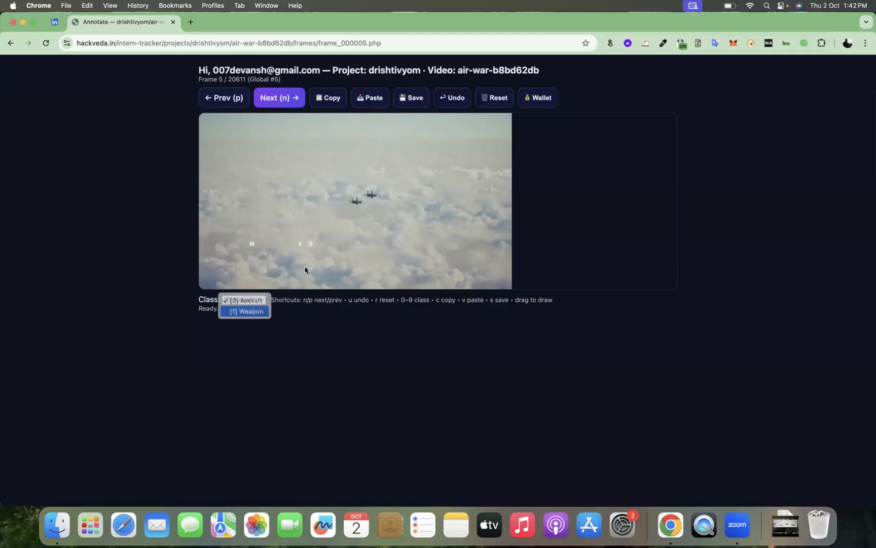
key("Return")
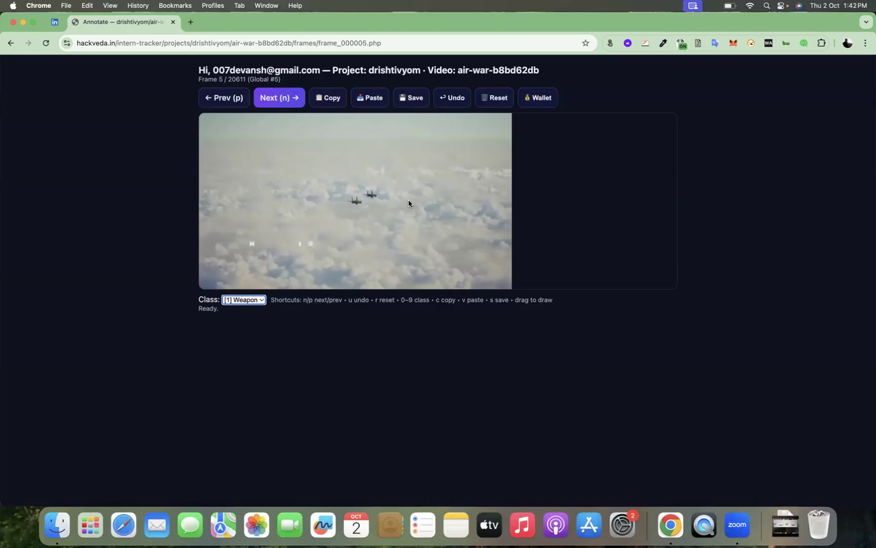
left_click_drag(397, 228, 430, 235)
key("u")
- Switch the class back to [0] Aircraft and box the left aircraft in green
left_click(242, 300)
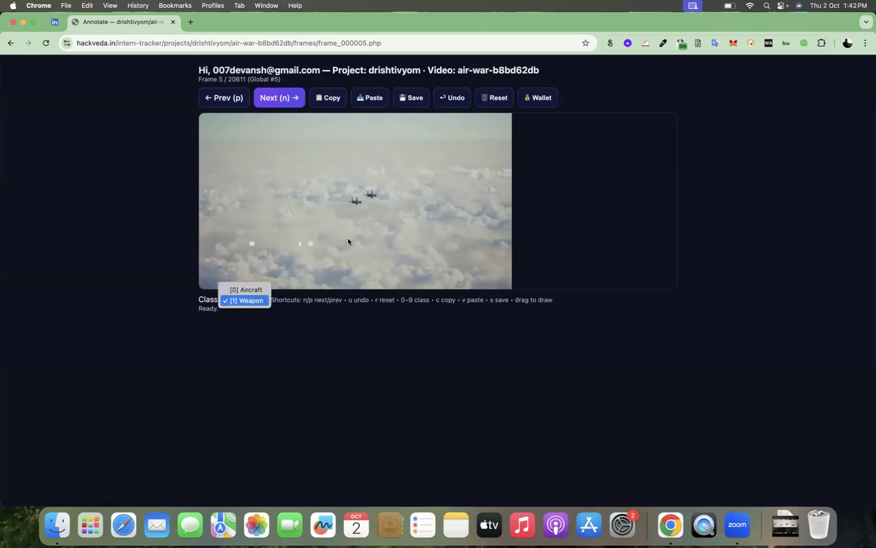
key("Up")
key("Return")
left_click(364, 208)
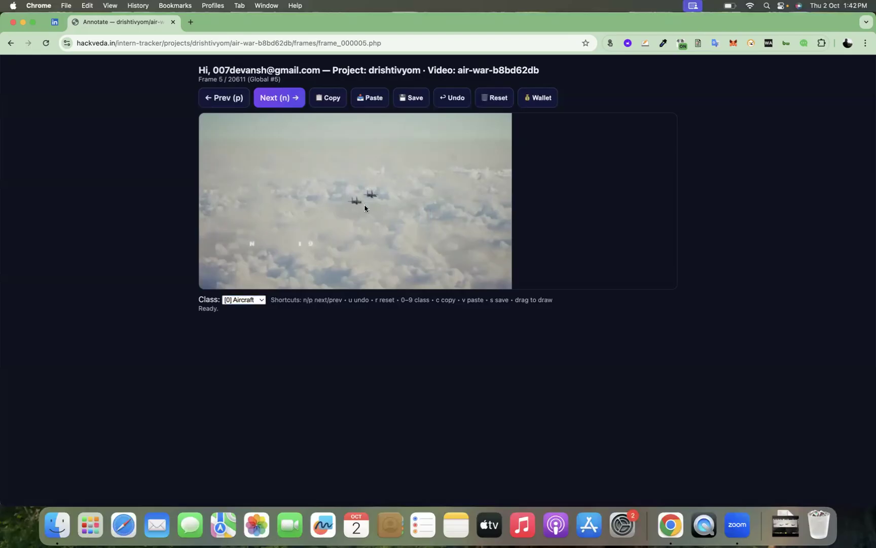
left_click_drag(364, 207, 346, 189)
- Copy and save frame 5's aircraft boxes, then paste them onto frame 6 and save
key("c")
key("s")
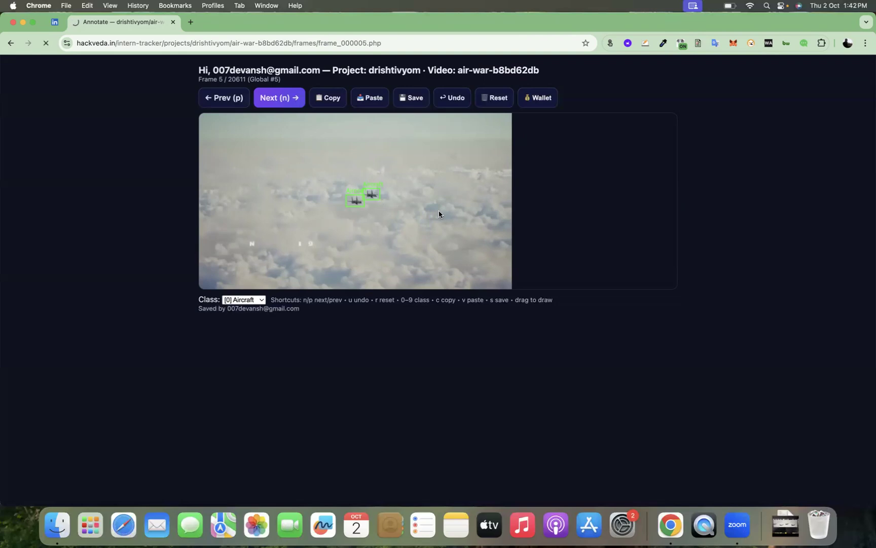
key("n")
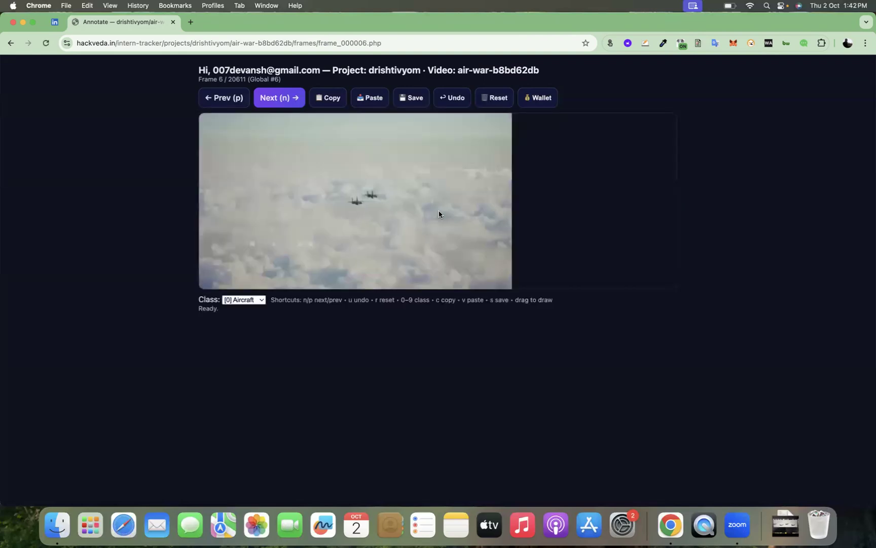
key("v")
key("s")
- Replace the frame path in the address with profile.php and load that page
left_click(370, 43)
left_click(412, 45)
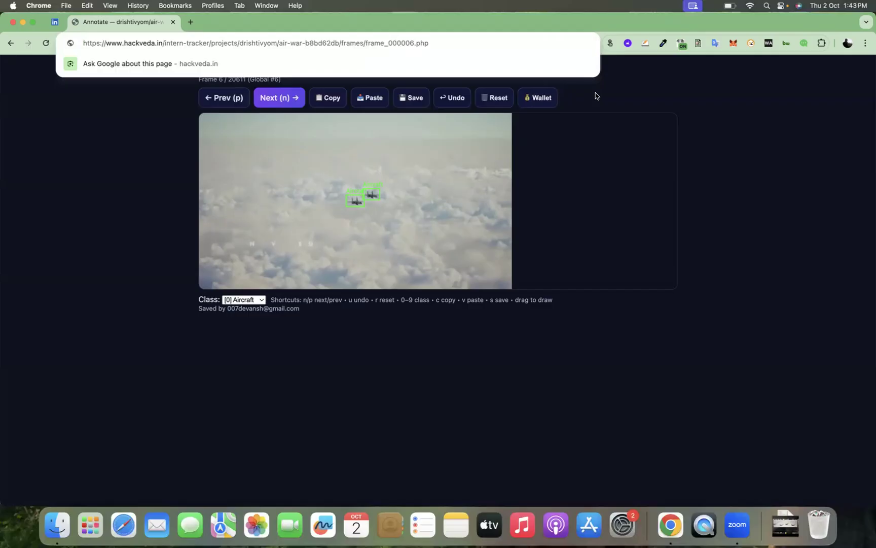
left_click(224, 85)
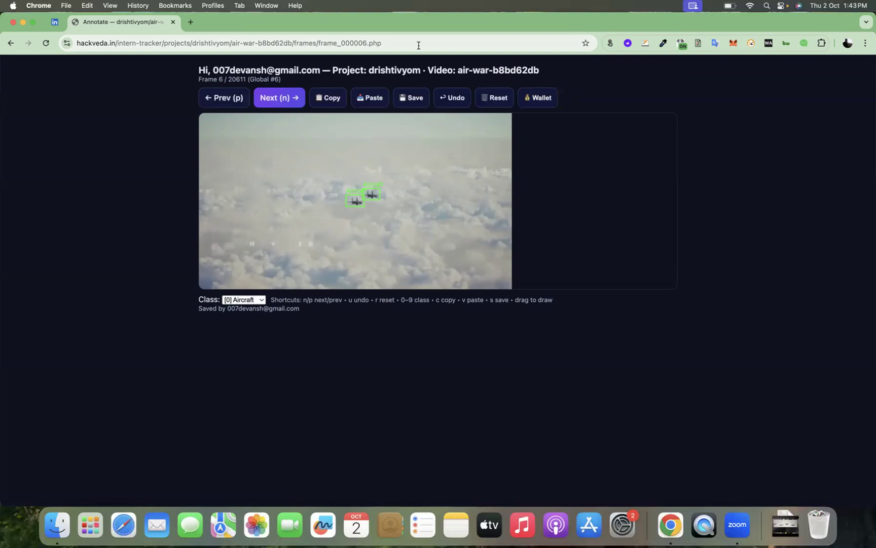
left_click(483, 51)
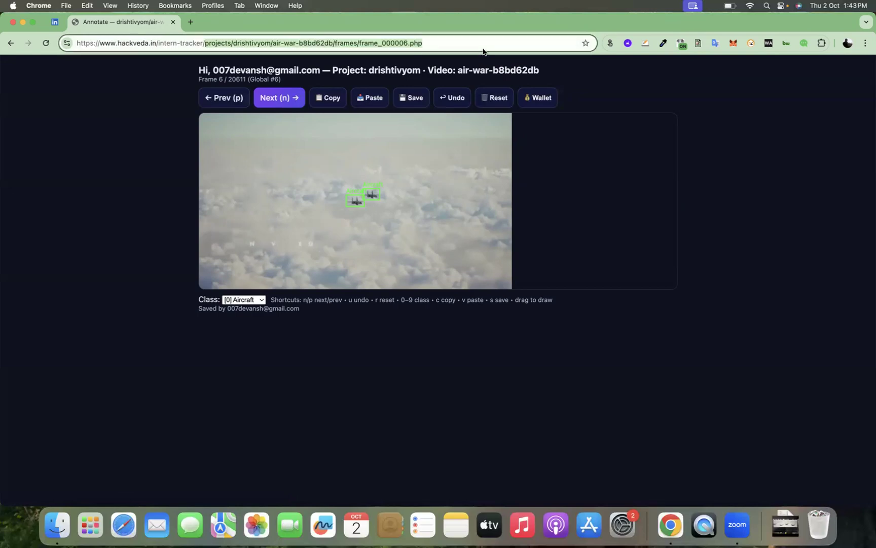
type("profile")
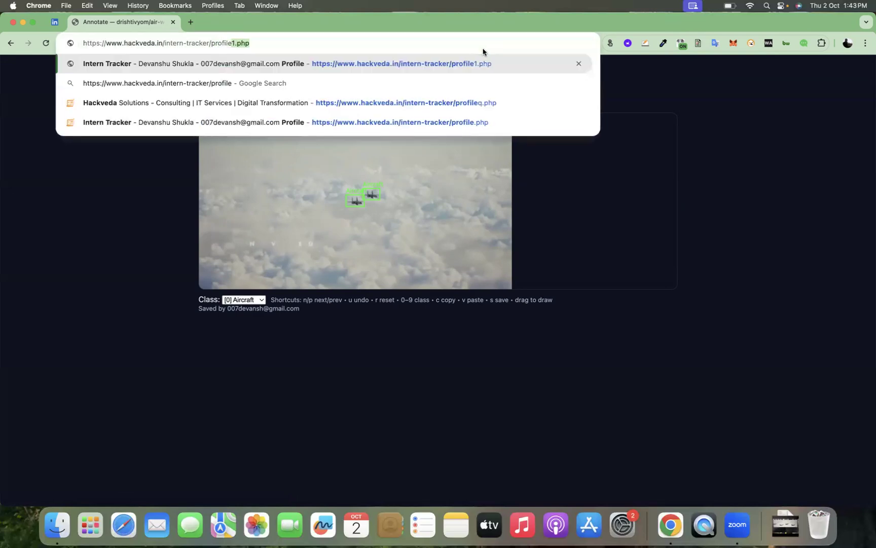
type(".php")
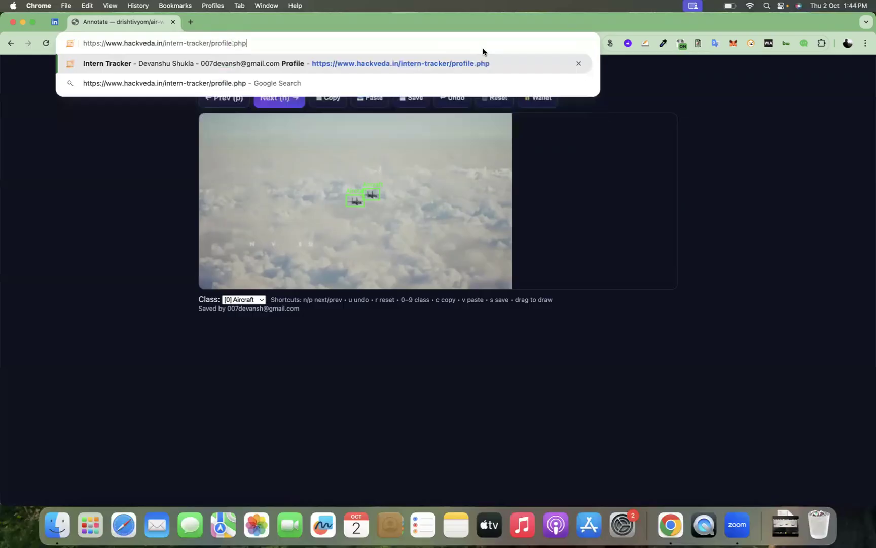
key("Return")
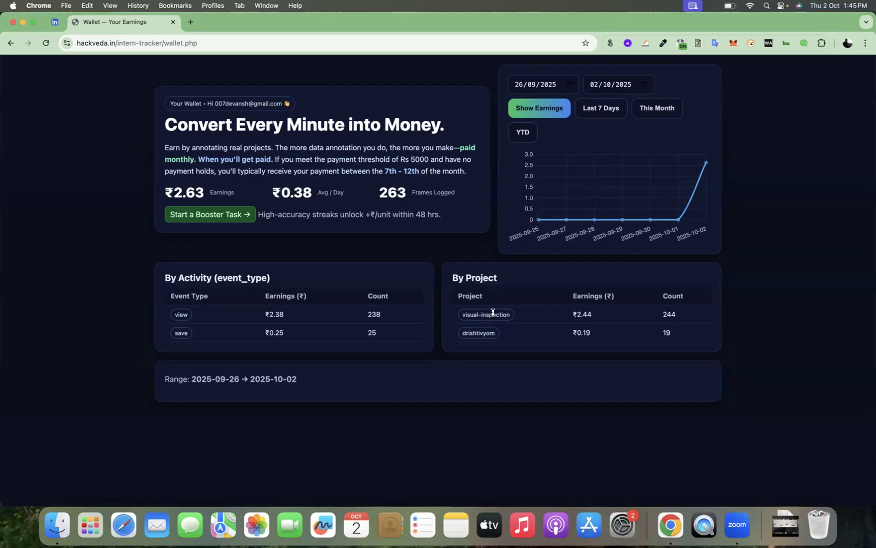
- From the Wallet page showing ₹2.63 for 263 frames, start a booster task
left_click(212, 216)
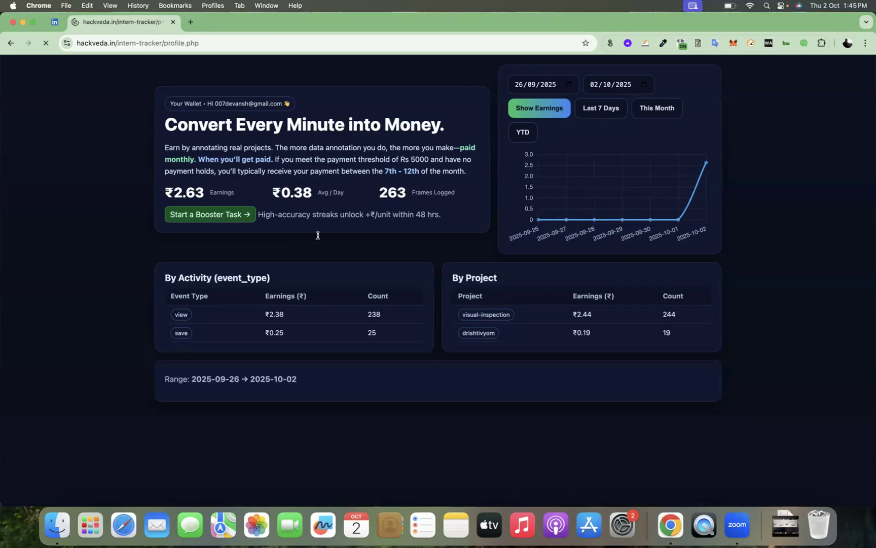
- Dismiss the Data Science course popup and scroll to the DRISHTIVYOM Start Earning section
scroll(318, 235, "down", 3)
scroll(318, 235, "down", 6)
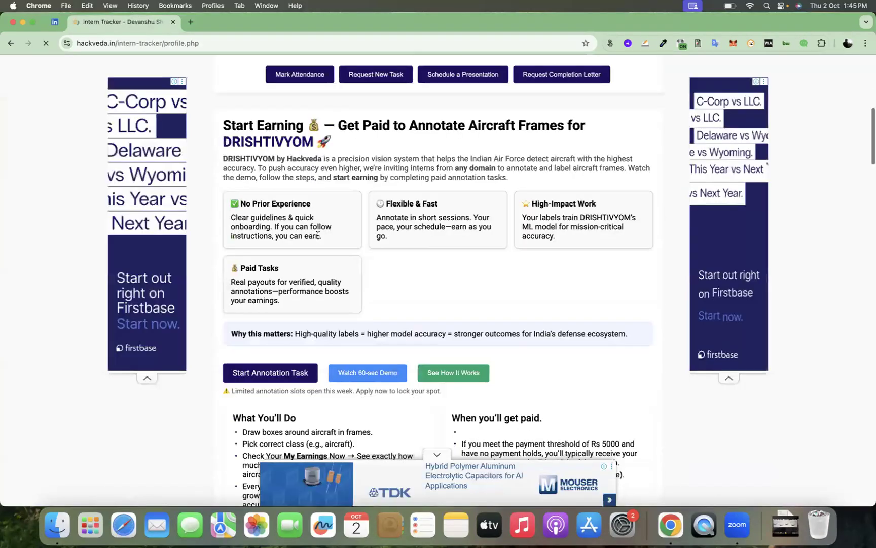
scroll(318, 235, "down", 1)
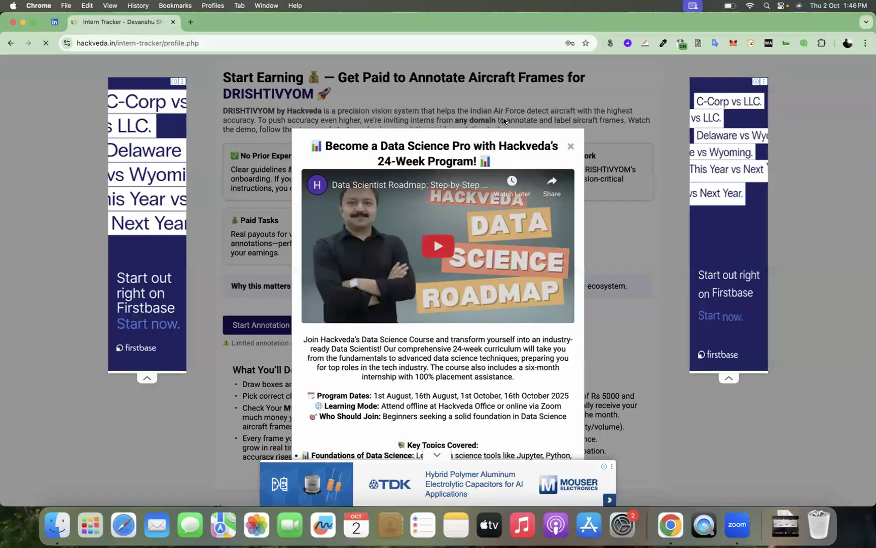
left_click(535, 106)
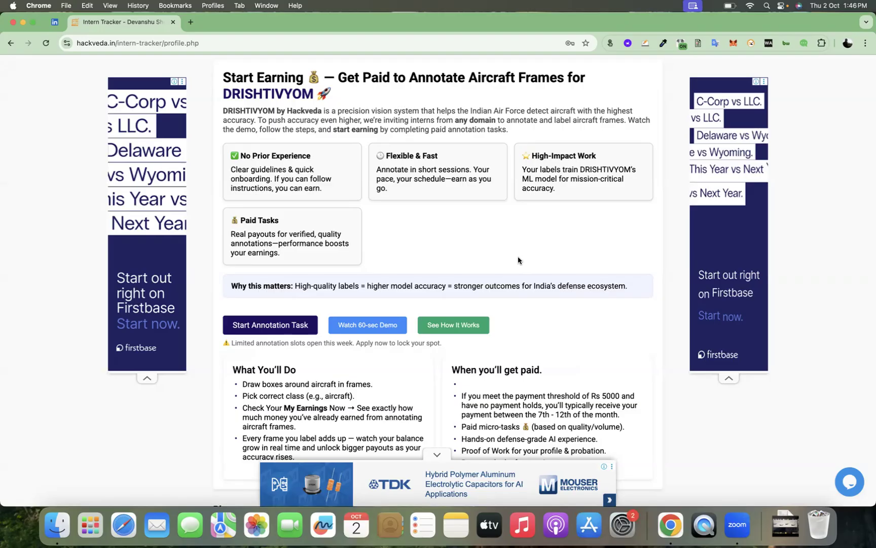
scroll(518, 260, "down", 3)
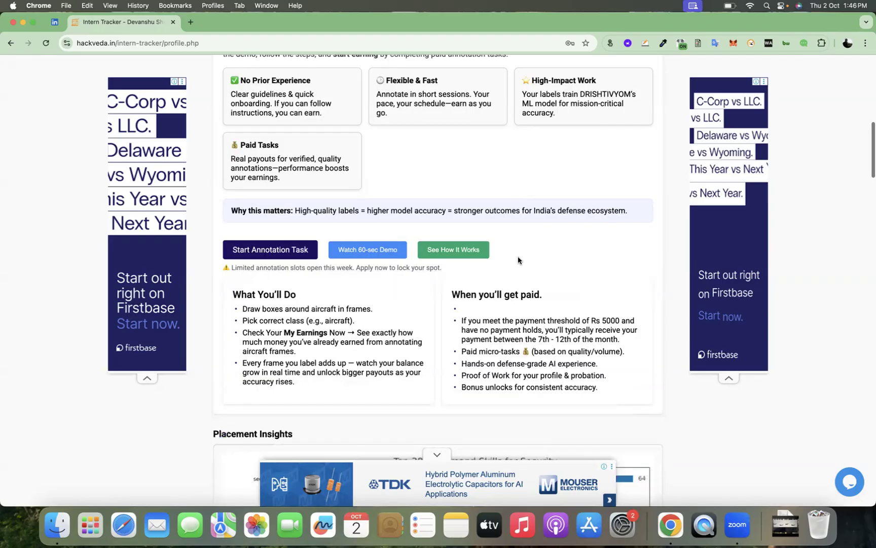